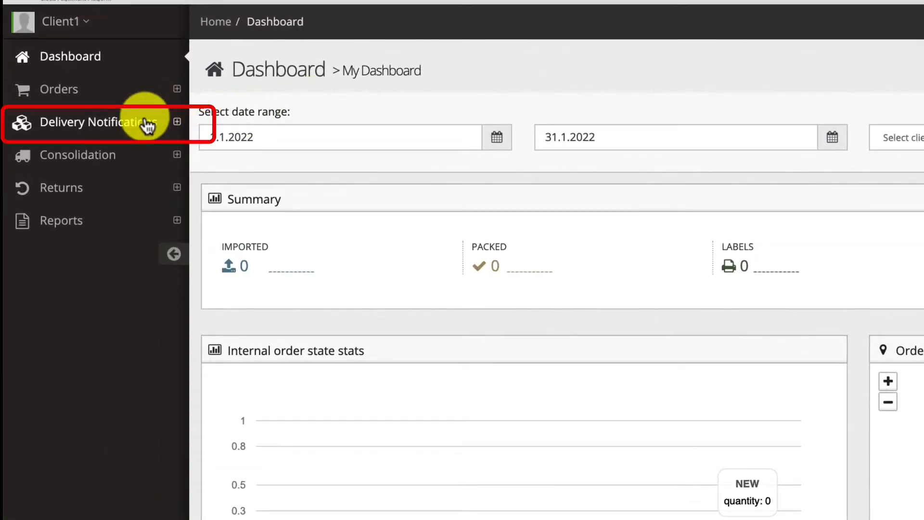
Step: Start a new delivery notification and choose Private Fulfillment Customer as its client
click(146, 126)
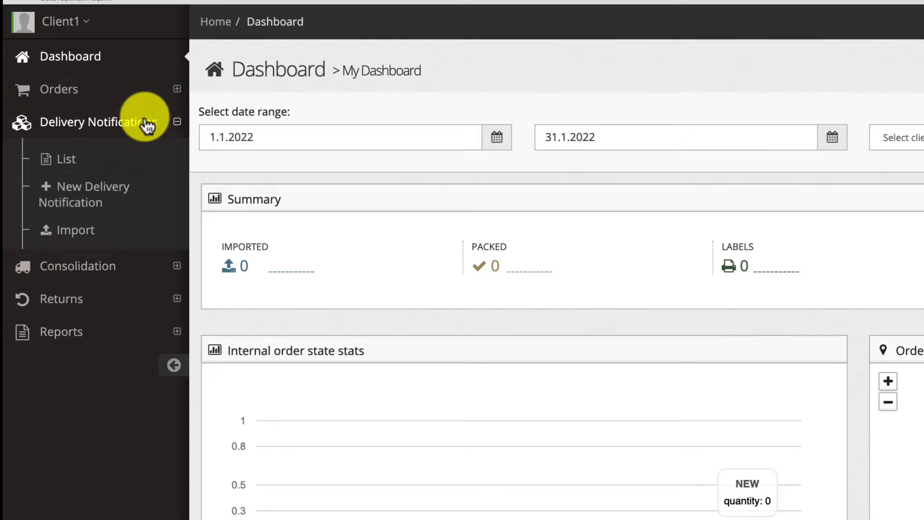
click(116, 197)
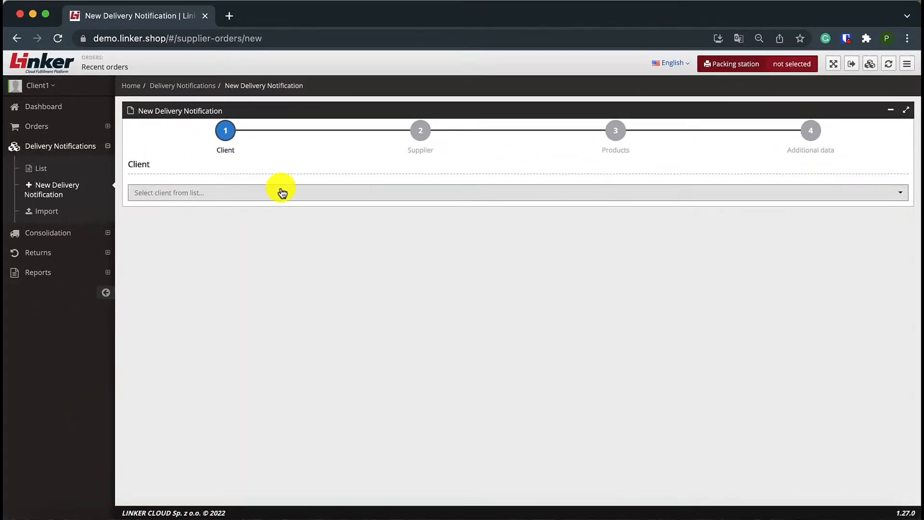
click(282, 192)
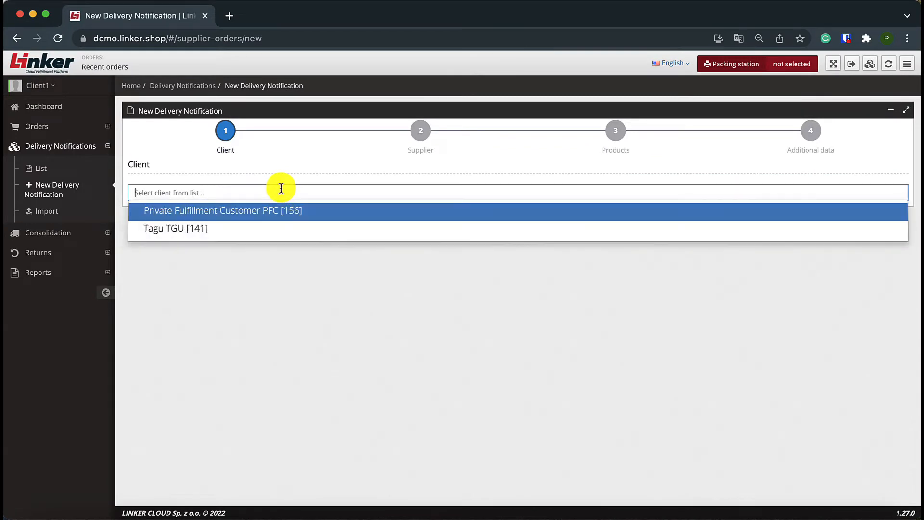
click(268, 212)
Step: Enter the supplier's name UNKNOWN, full name UNKNOWN SUPPLIER and e-mail address
click(202, 239)
text(UNKO)
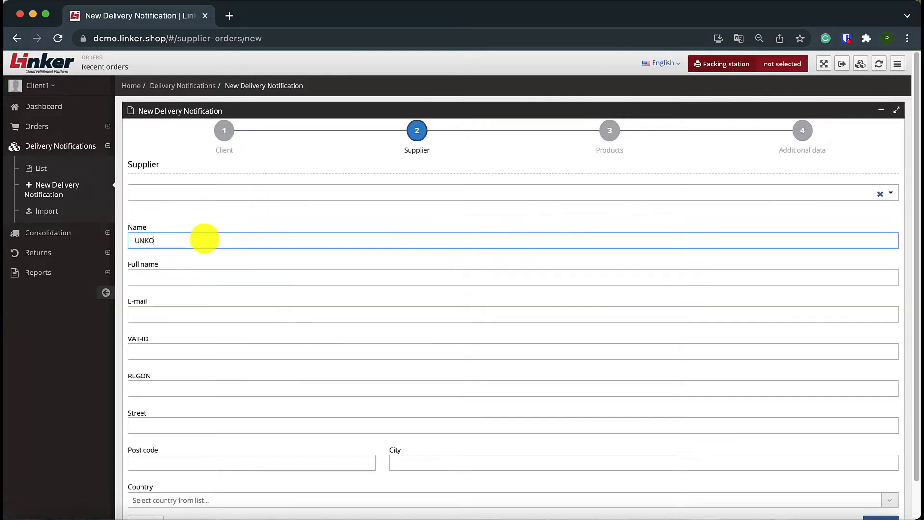
text(OWN)
key(Tab)
text(UNKNOWN SUPPLIER)
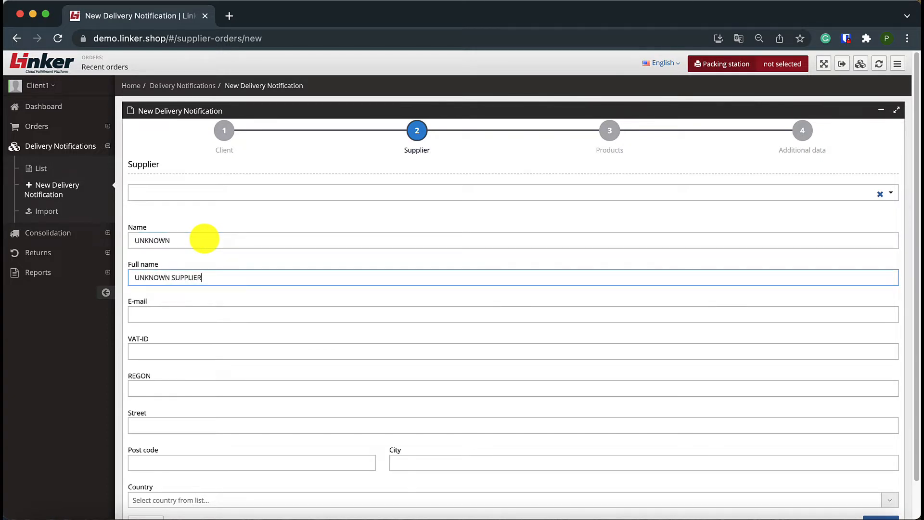
key(Tab)
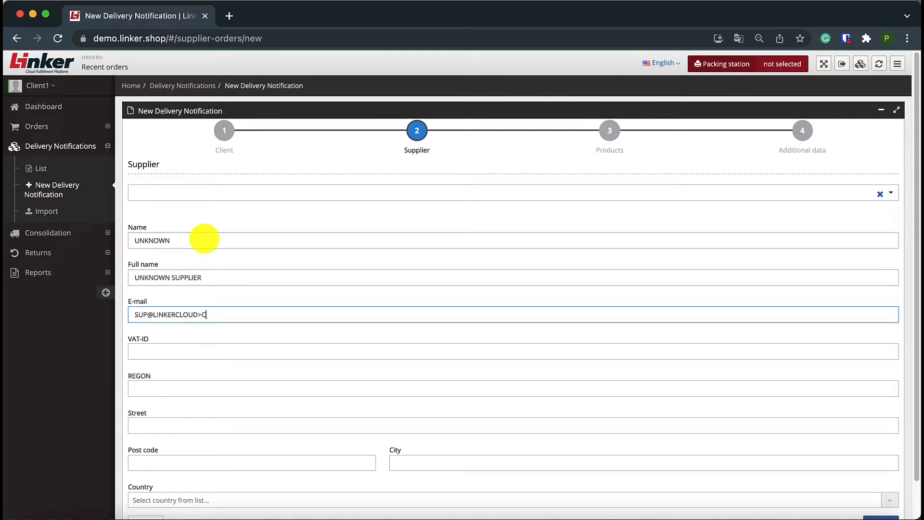
Step: Fill in the supplier's street, post code and city, leaving VAT-ID and REGON empty
key(Tab)
key(Tab)
key(Tab)
text(UNKNOWN STREET 150)
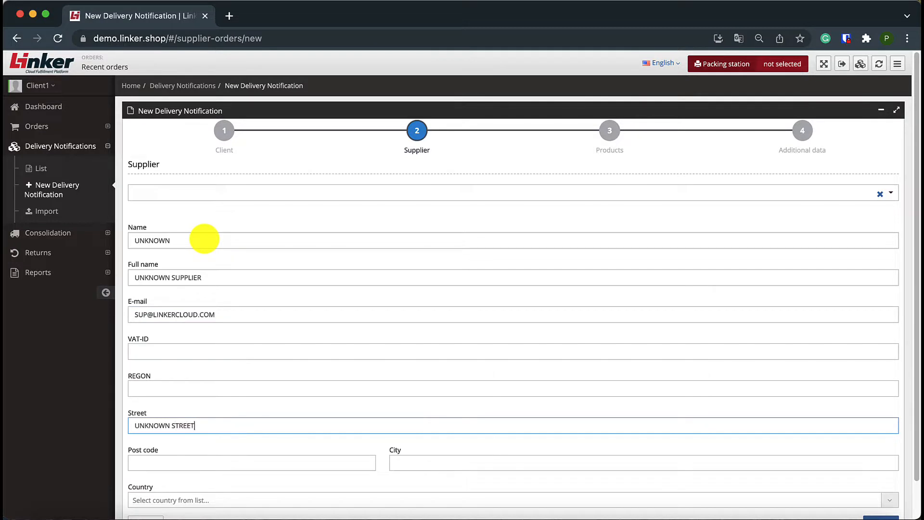
key(Tab)
text(00-100)
key(Tab)
text(WARSAW)
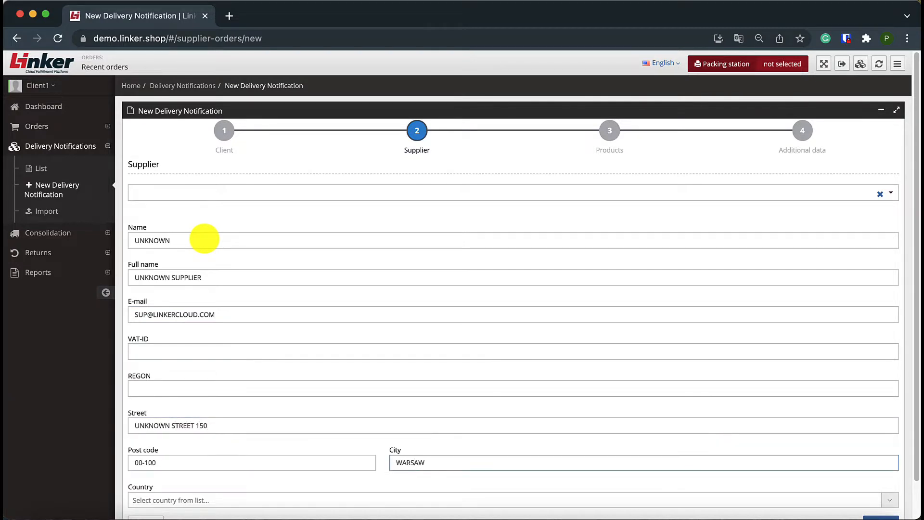
Step: Set the supplier's country to Poland and proceed to the Products stage
key(Tab)
scroll(205, 239, down, 1)
click(217, 460)
text(pl)
key(Down)
key(Down)
key(Down)
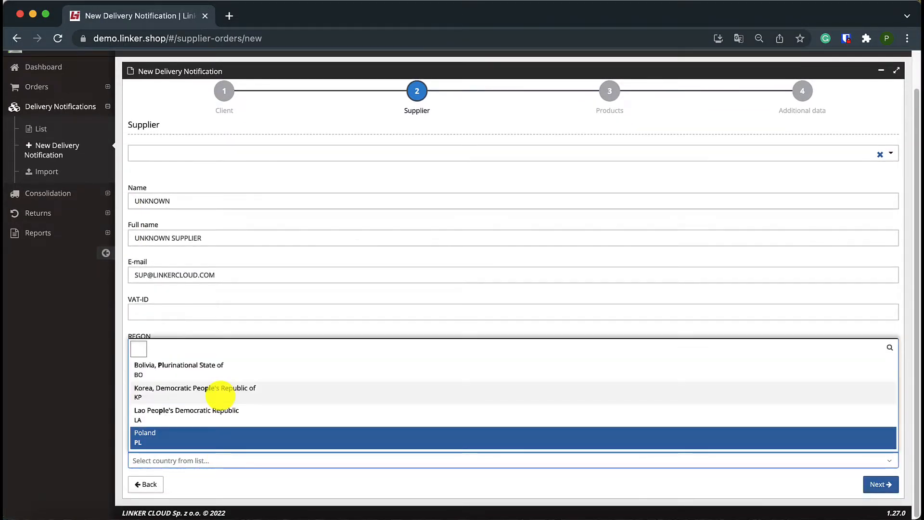
key(Return)
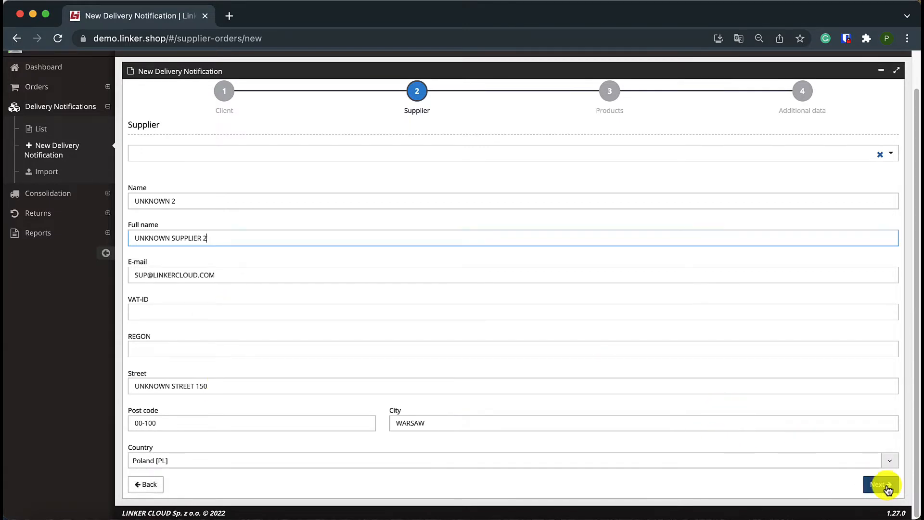
click(884, 485)
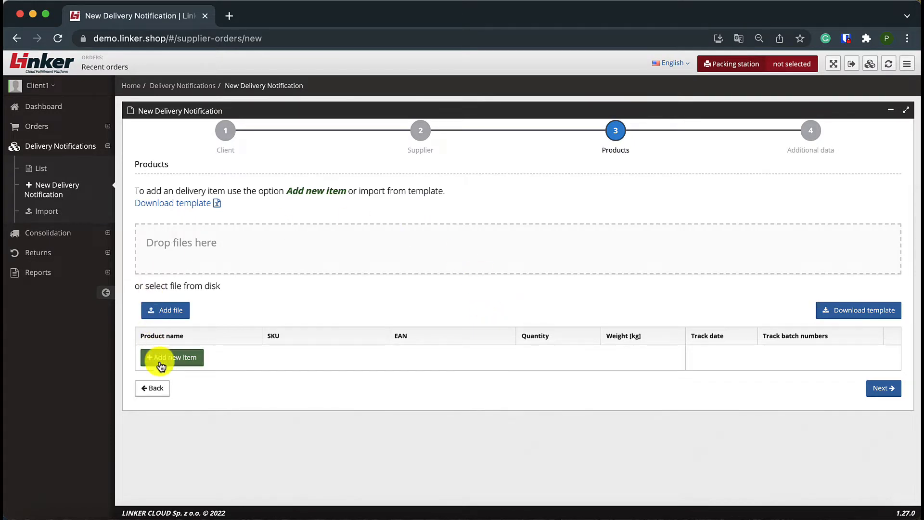
Step: Return to the Supplier stage and look through the list of saved suppliers
click(158, 387)
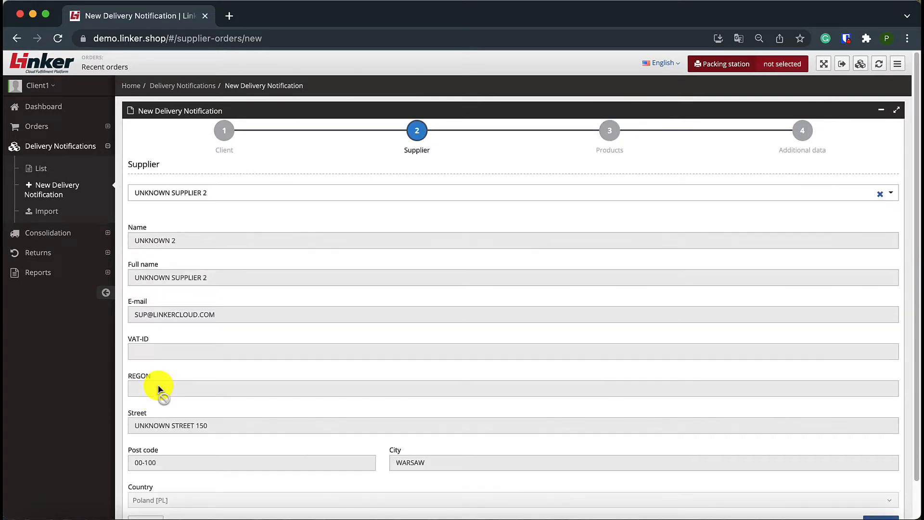
click(221, 194)
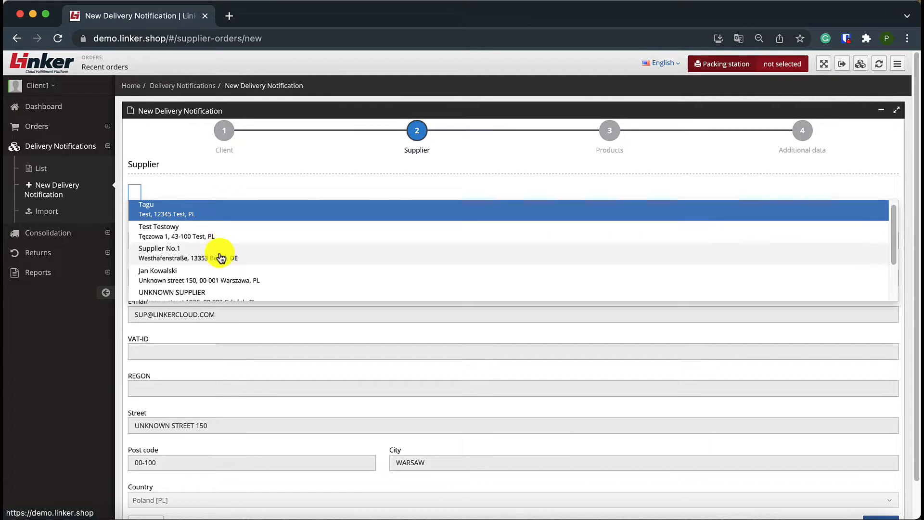
scroll(212, 250, down, 2)
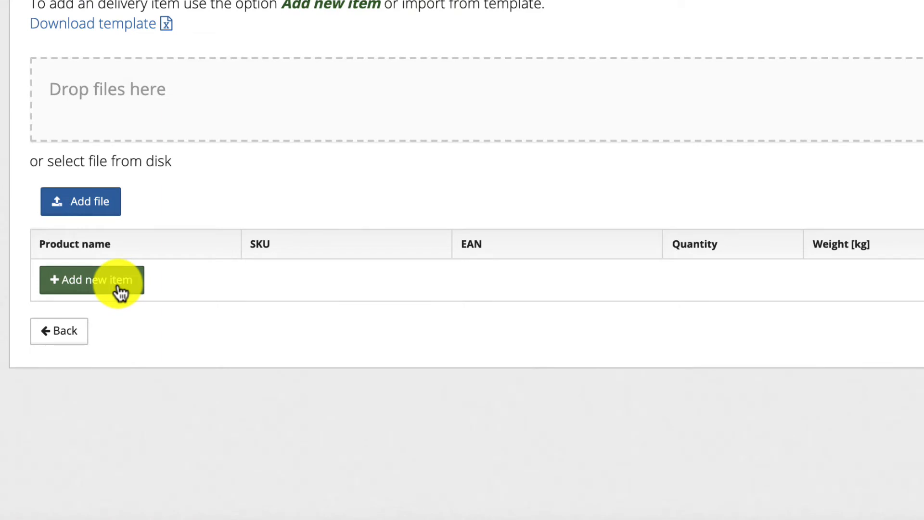
Step: Add the existing product Coca Cola - can 330ml to the delivery with a quantity of 100
click(119, 290)
click(112, 283)
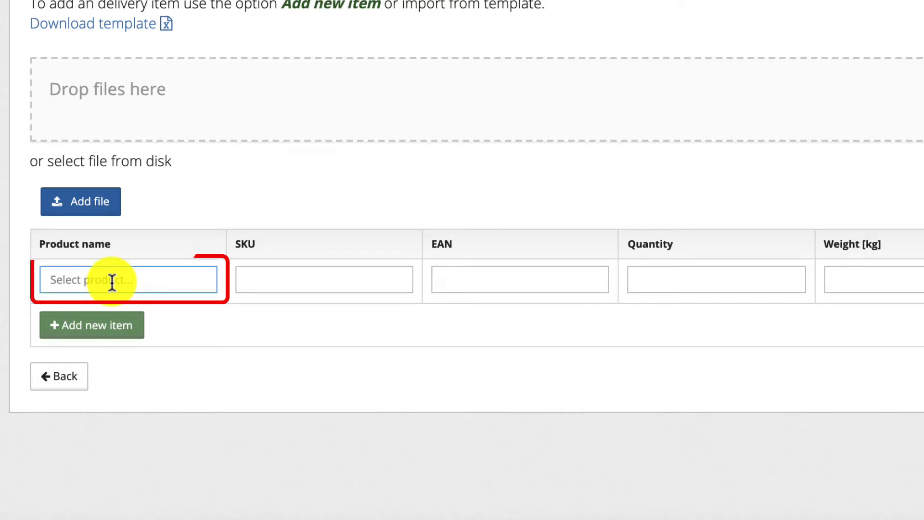
text(Coca)
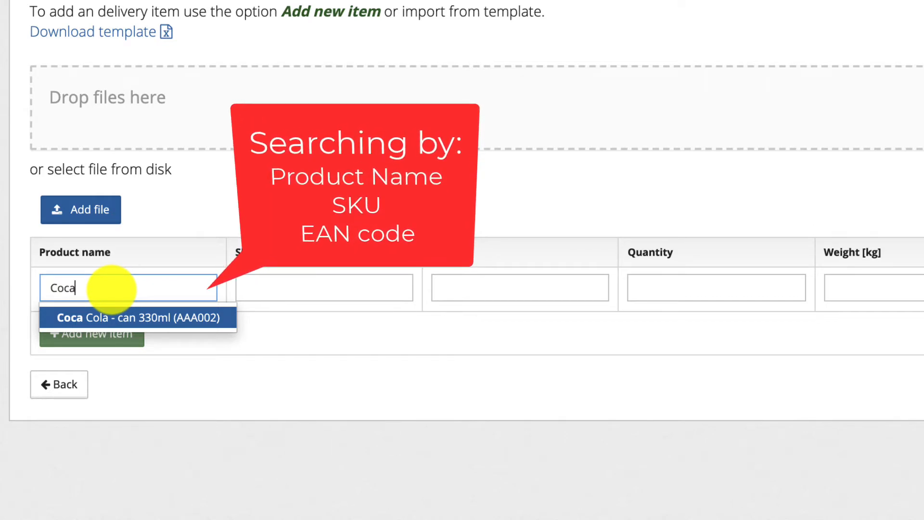
key(Return)
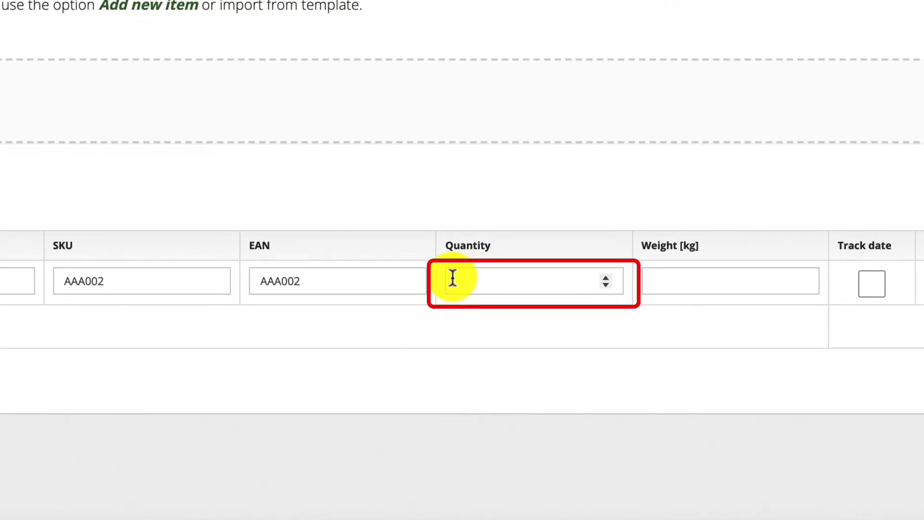
click(452, 279)
text(10)
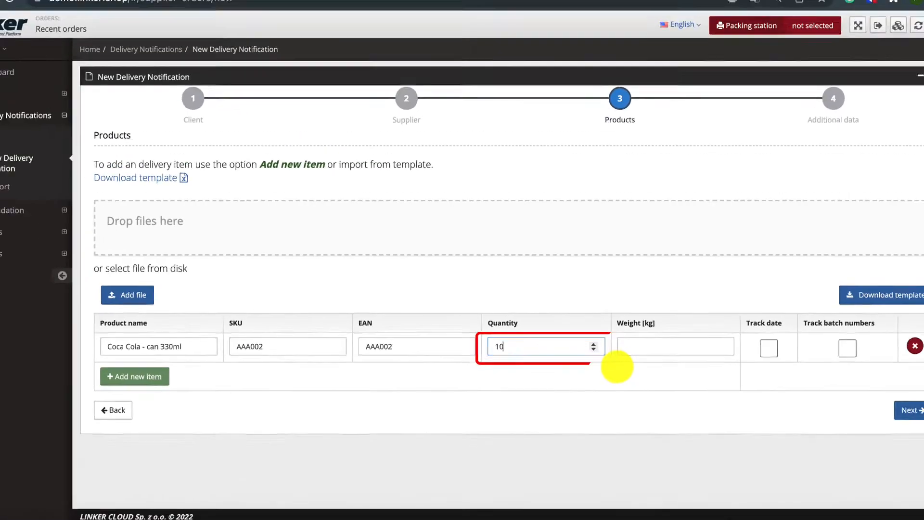
text(0)
key(Tab)
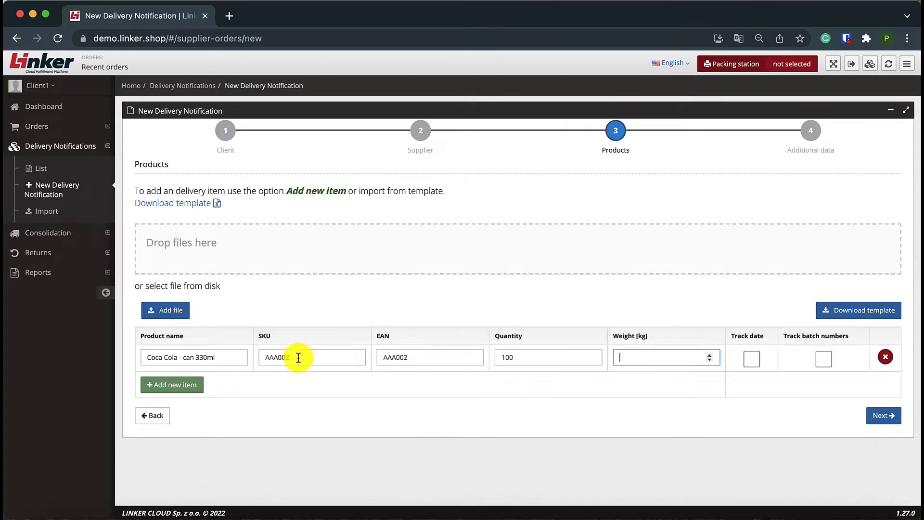
Step: Add the existing product Prince Polo Milky XXL as another delivery item with a quantity of 200
click(197, 384)
click(195, 383)
text(Prince)
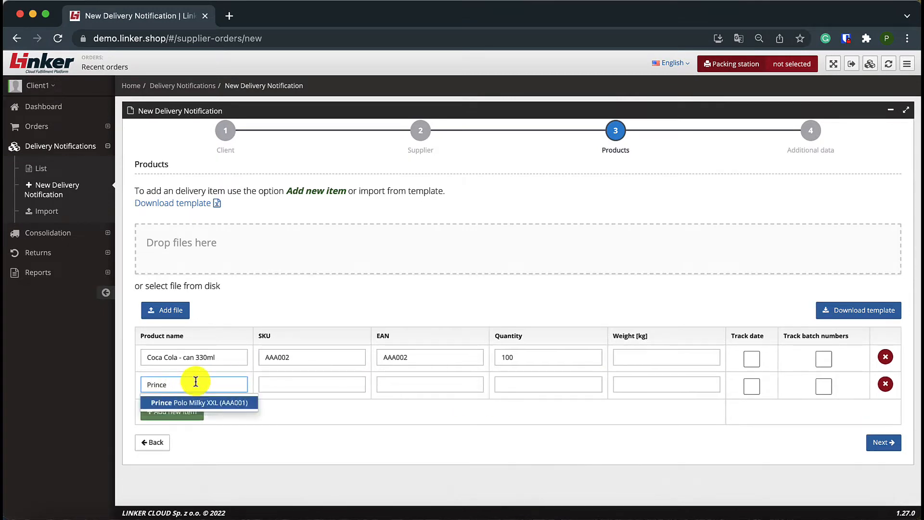
click(199, 402)
click(521, 384)
text(200)
Step: Add Lay's Strong Chilli & Lime 130g as a third delivery item with a quantity of 80
click(179, 410)
click(187, 409)
text(La)
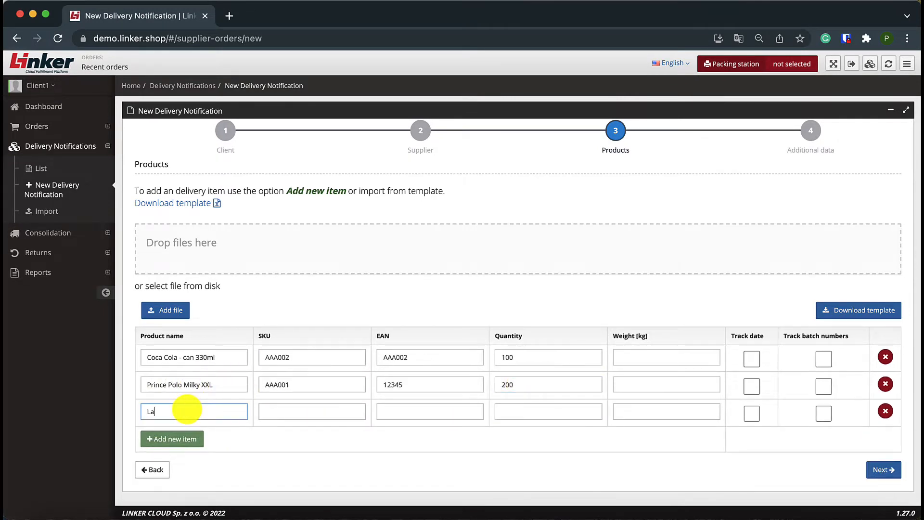
text(y)
click(204, 425)
click(532, 417)
text(80)
key(Tab)
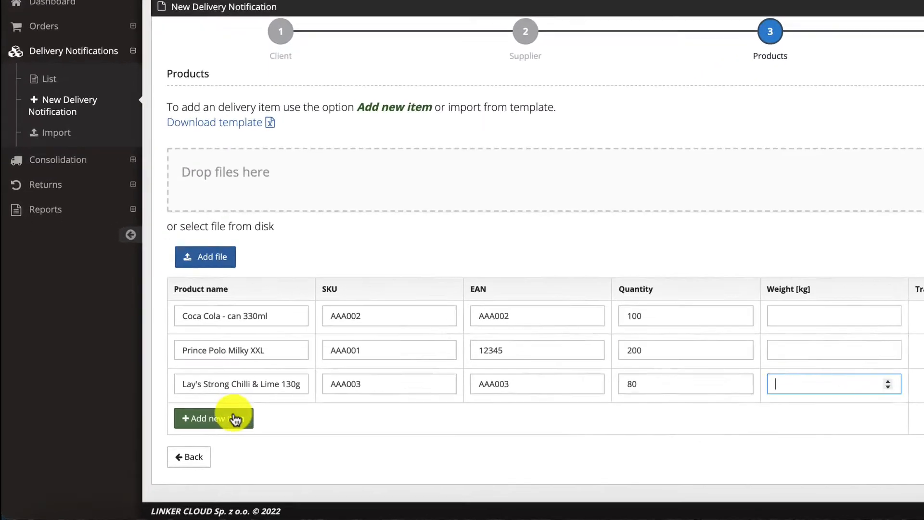
Step: Add a fourth item that is not in the catalogue, named "New product", with SKU AAA004
click(189, 435)
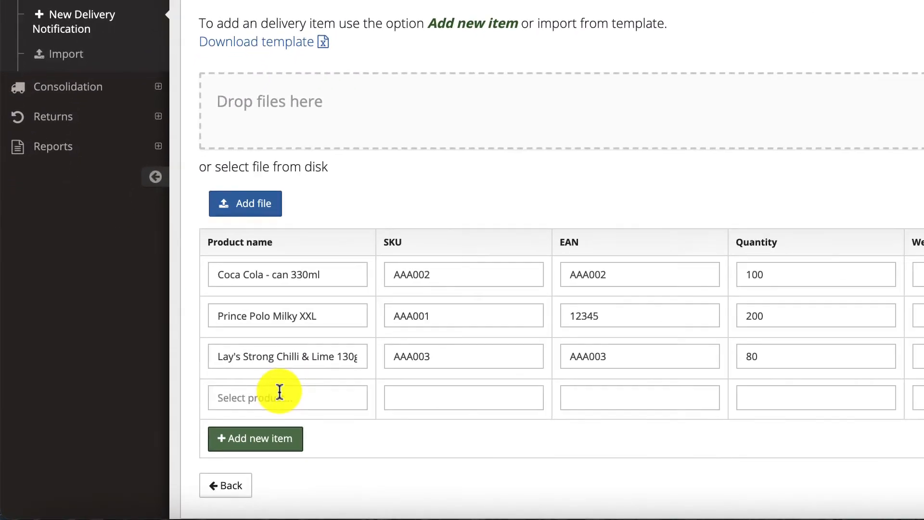
click(288, 397)
text(New )
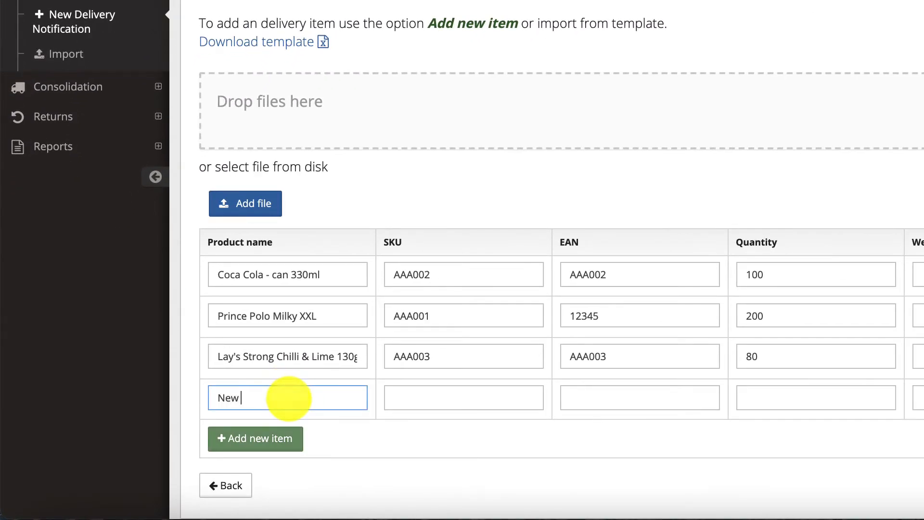
text(product)
key(Tab)
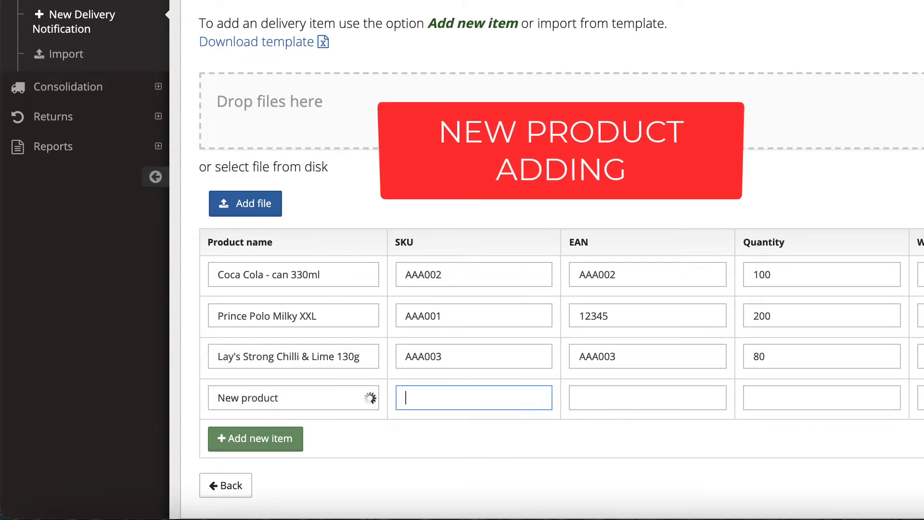
text(AAA003)
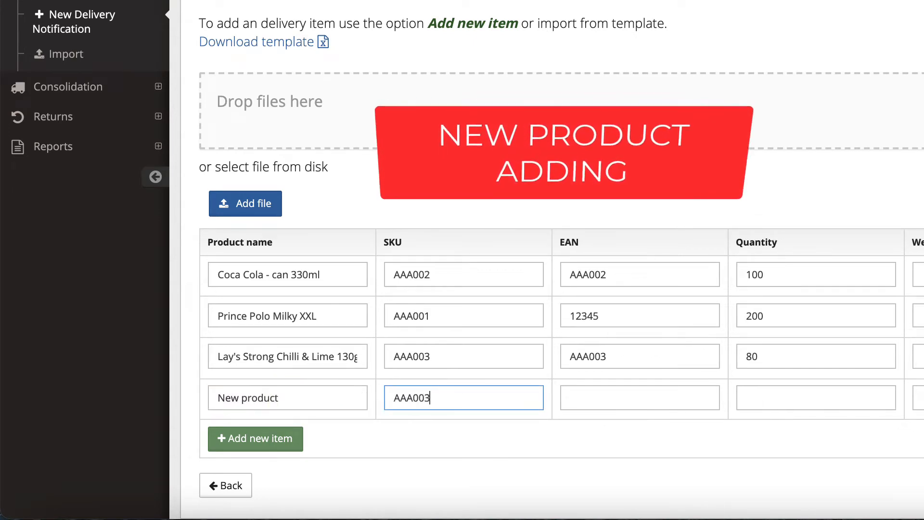
key(BackSpace)
text(4)
key(Tab)
Step: Give the new product the EAN AAA004 and a quantity of 100
text(AA)
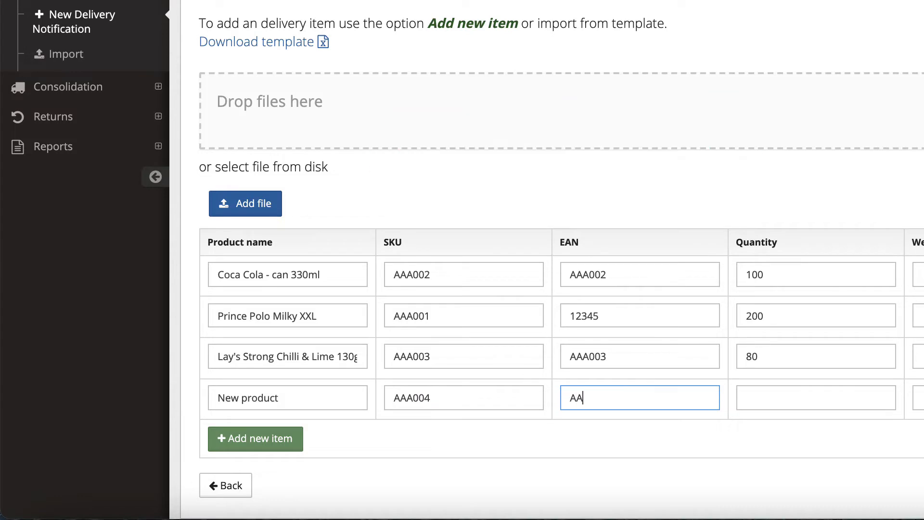
text(A004)
key(Tab)
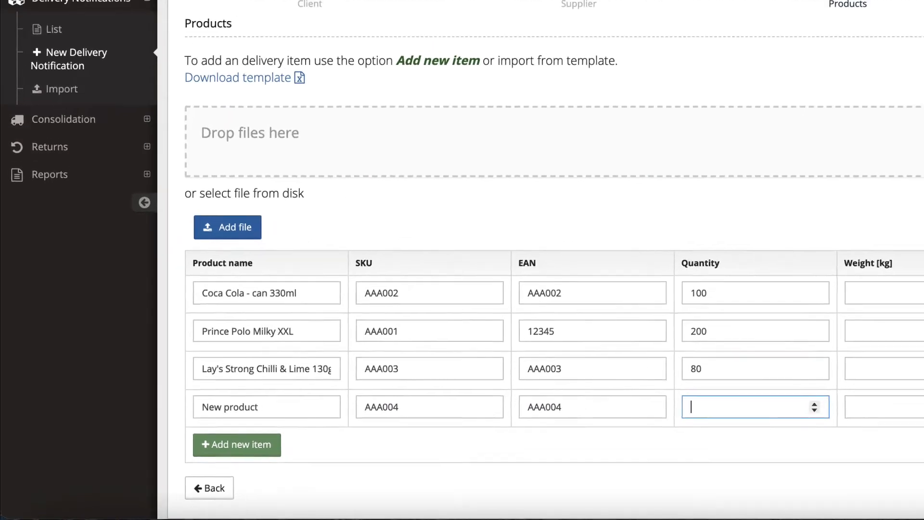
text(100)
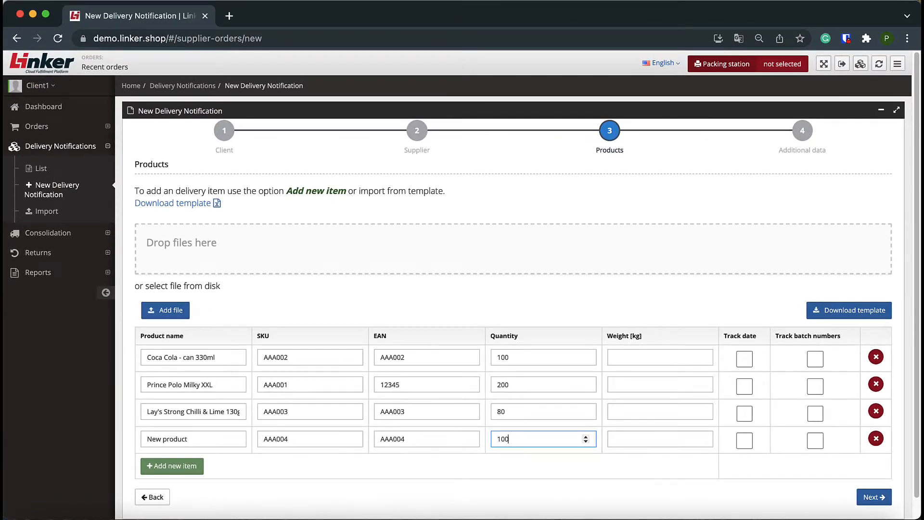
key(Tab)
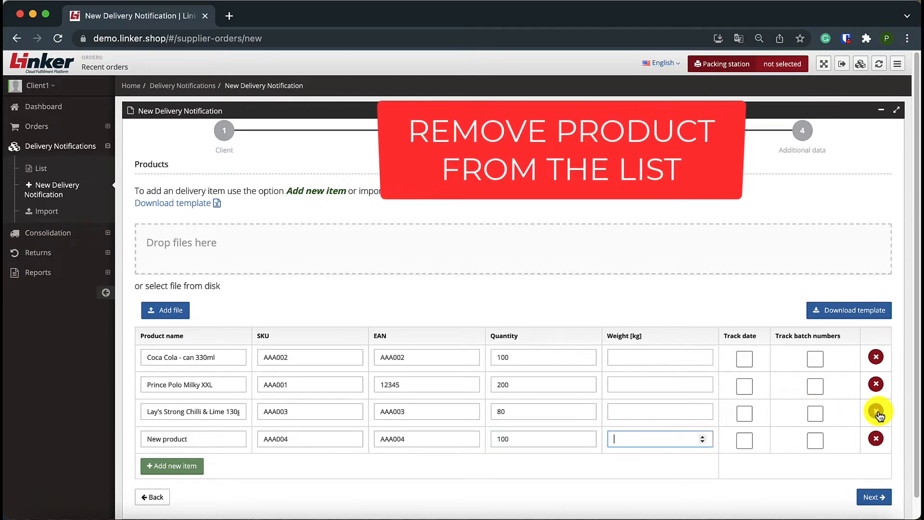
Step: Remove the Lay's, Prince Polo and Coca Cola items from the product list
click(877, 412)
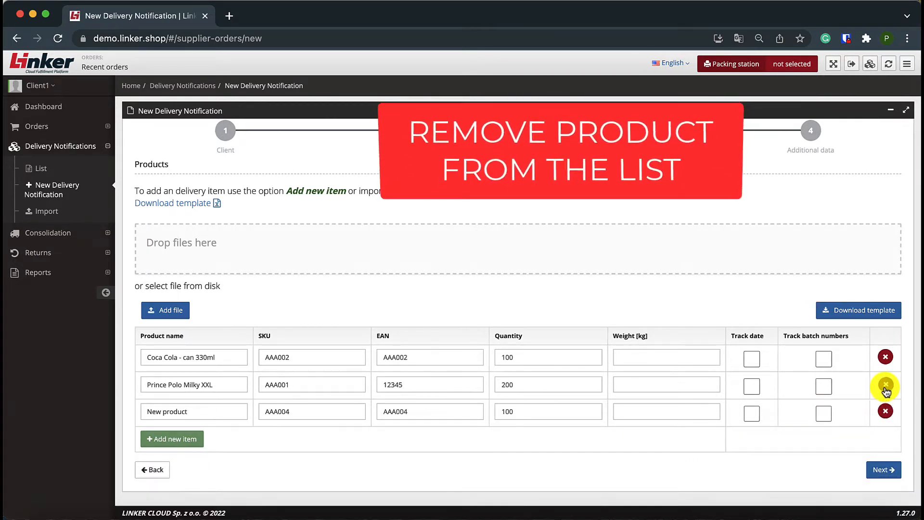
click(883, 384)
click(884, 357)
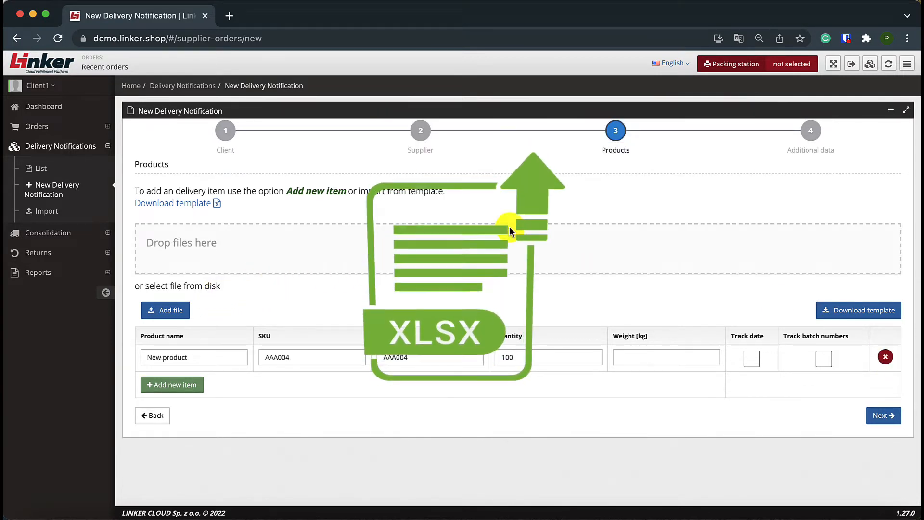
Step: Download the spreadsheet template for importing delivery items and dismiss the browser's download bar
click(848, 312)
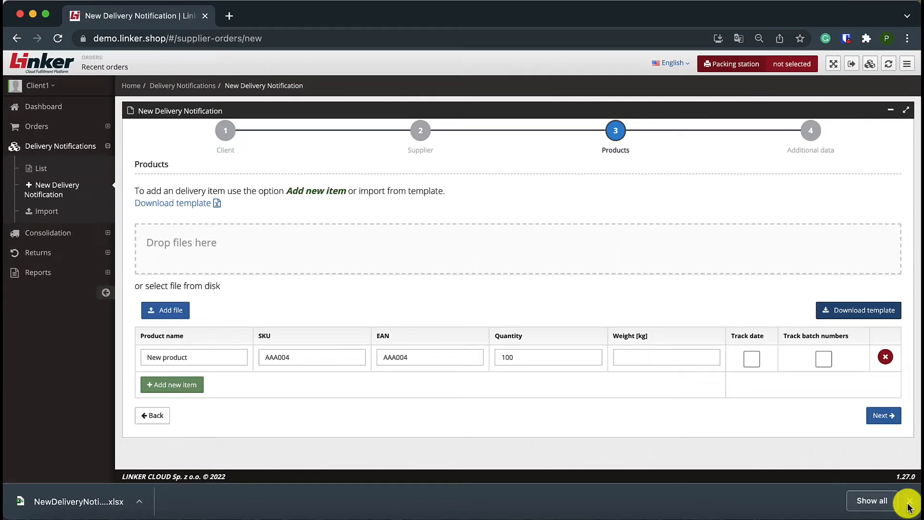
click(908, 503)
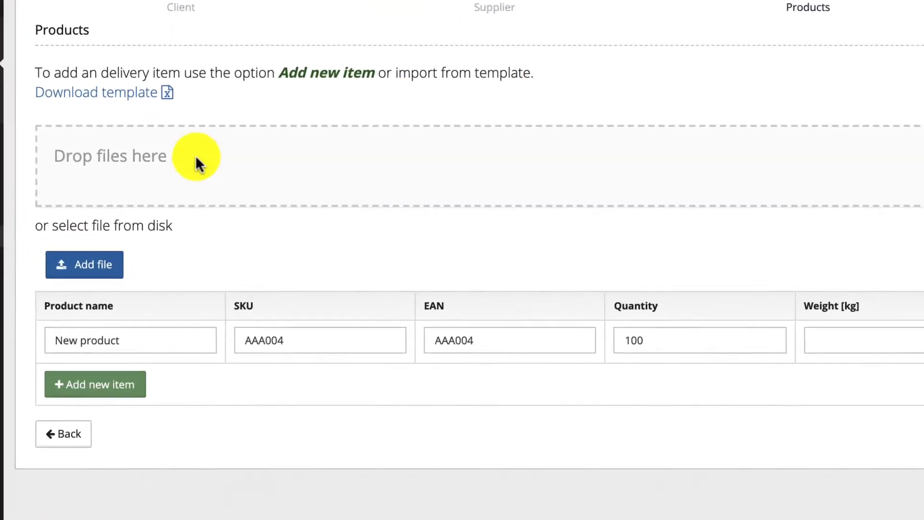
Step: Import the delivery items from the newest downloaded NewDelivery spreadsheet and continue to the additional data stage
click(94, 272)
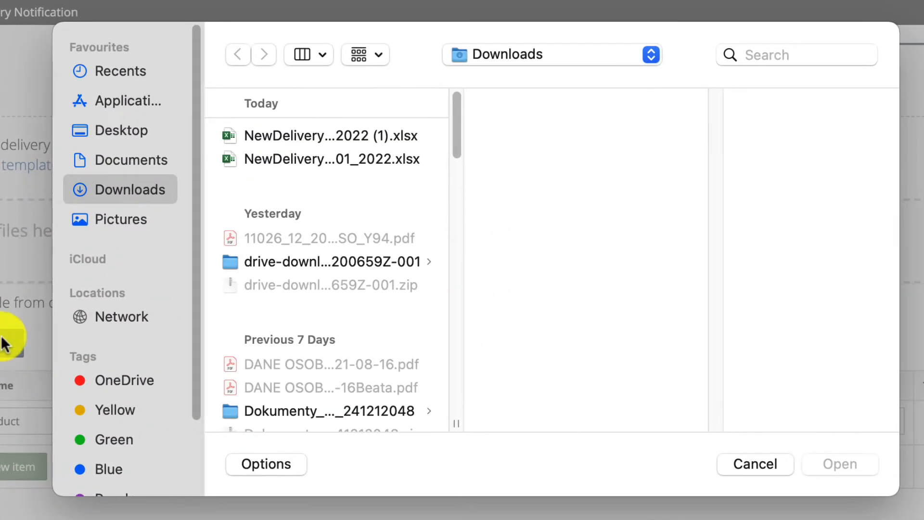
double_click(344, 137)
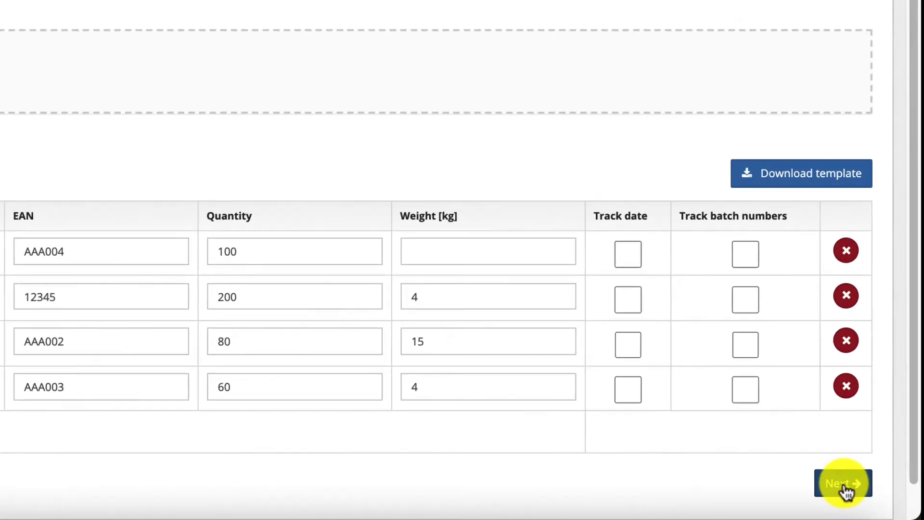
click(841, 483)
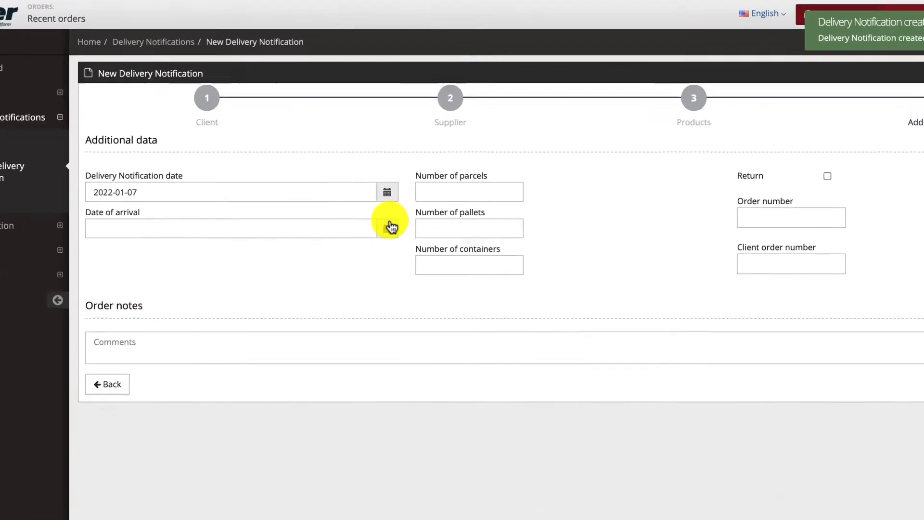
Step: Set the date of arrival to 2022-01-09 at 12:00
click(391, 226)
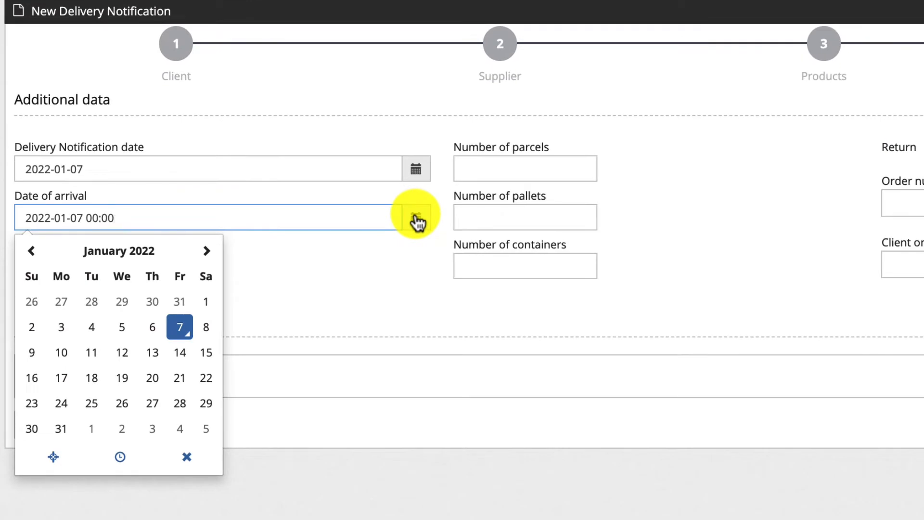
click(99, 328)
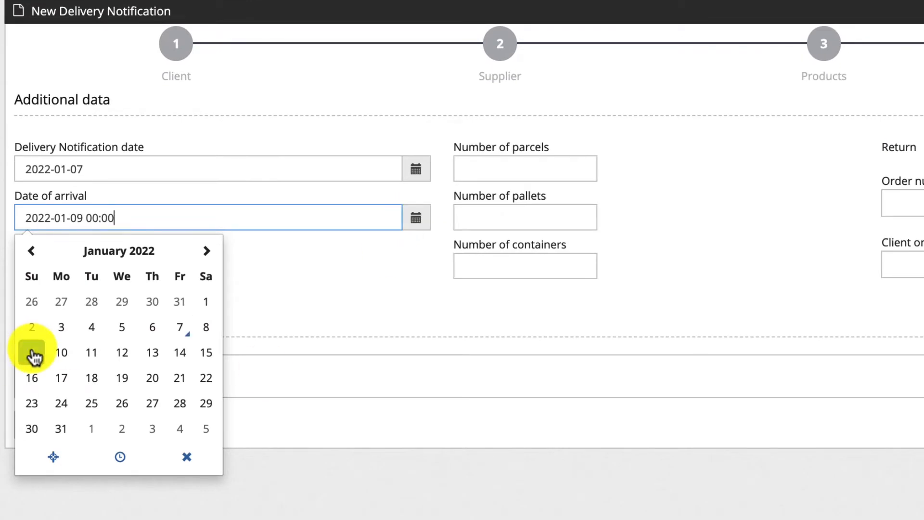
click(121, 456)
click(62, 367)
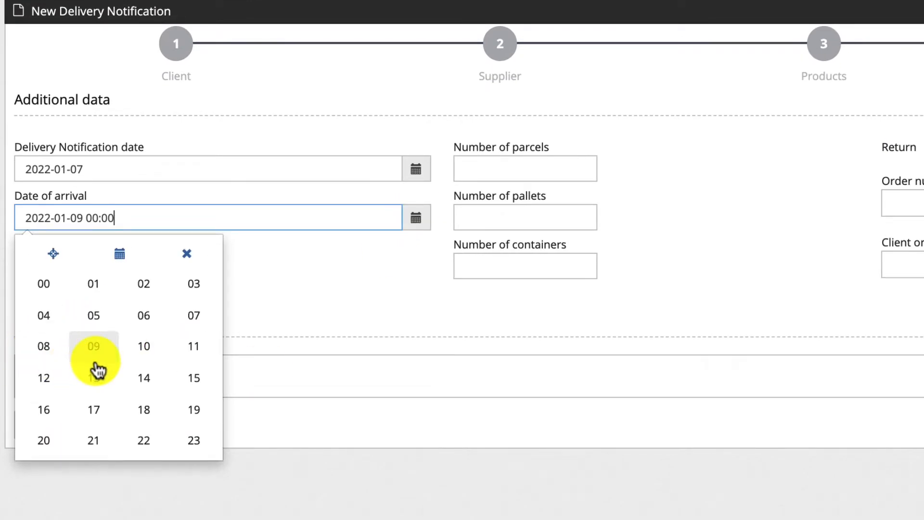
click(53, 384)
click(198, 255)
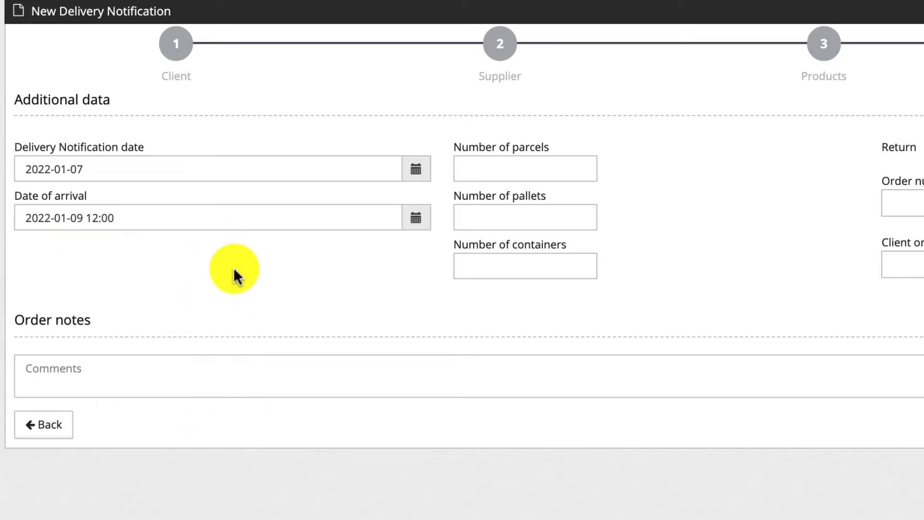
Step: Enter 2 parcels, 2 pallets and 0 containers for the delivery
click(509, 174)
text(2)
key(Tab)
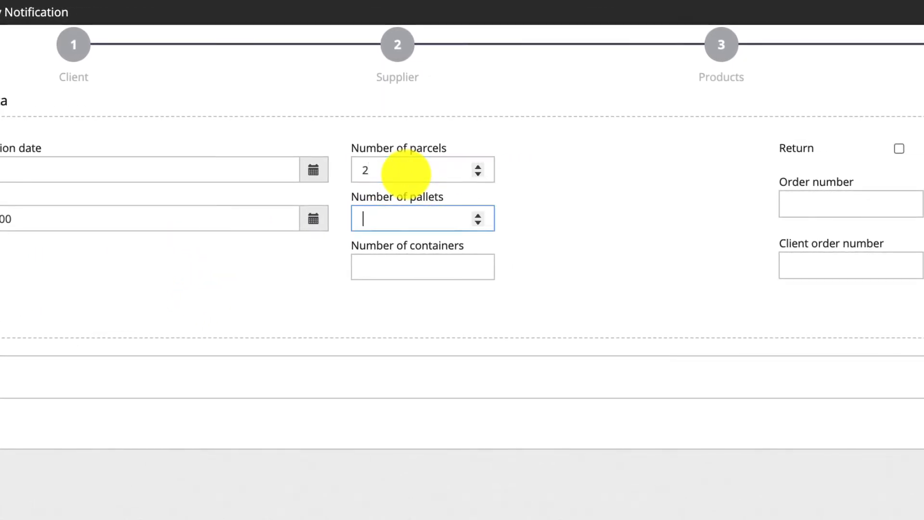
text(2)
key(Tab)
text(0)
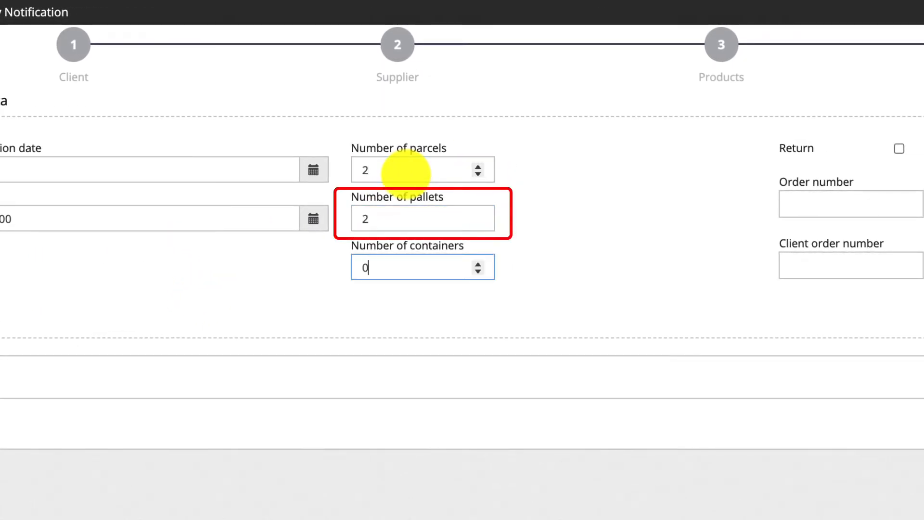
key(Tab)
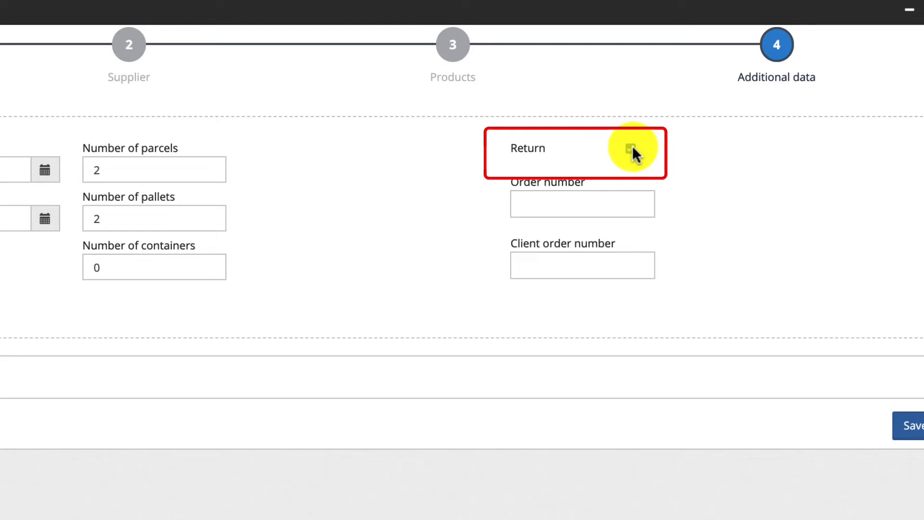
Step: Enter the order number used in the external system for this delivery notification
click(588, 212)
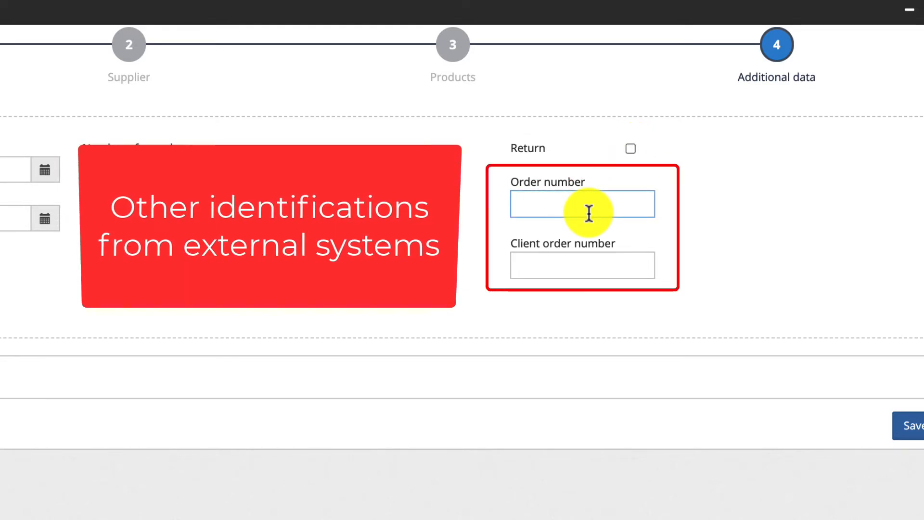
text(N0)
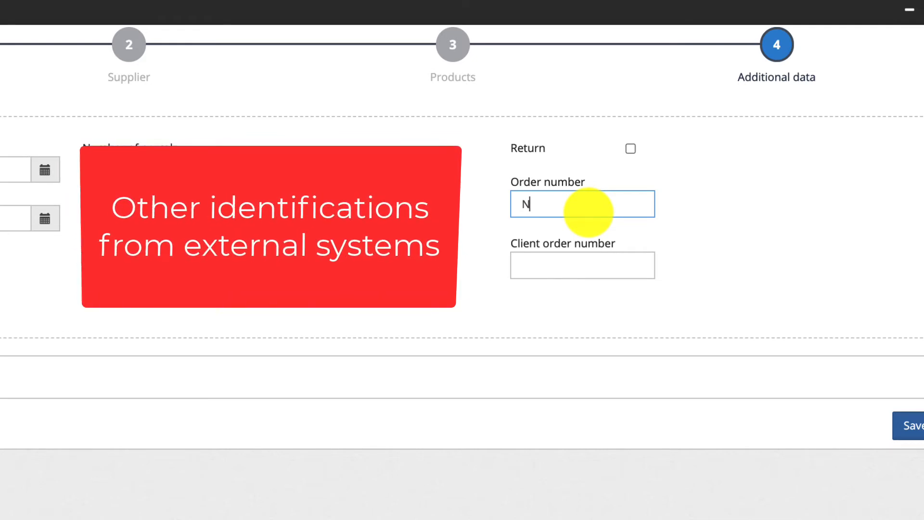
text(001/2022)
key(Tab)
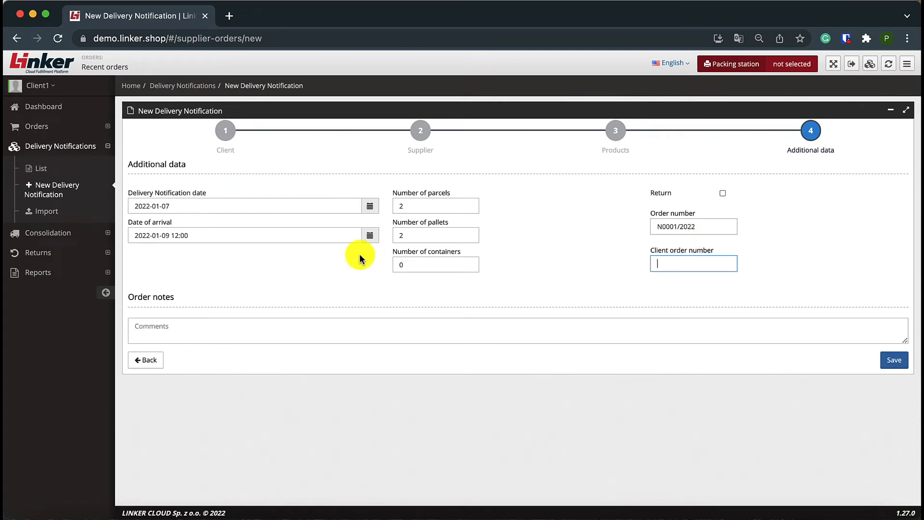
Step: Add the order note "WE 200000 - plate numbers" and save the delivery notification
click(168, 326)
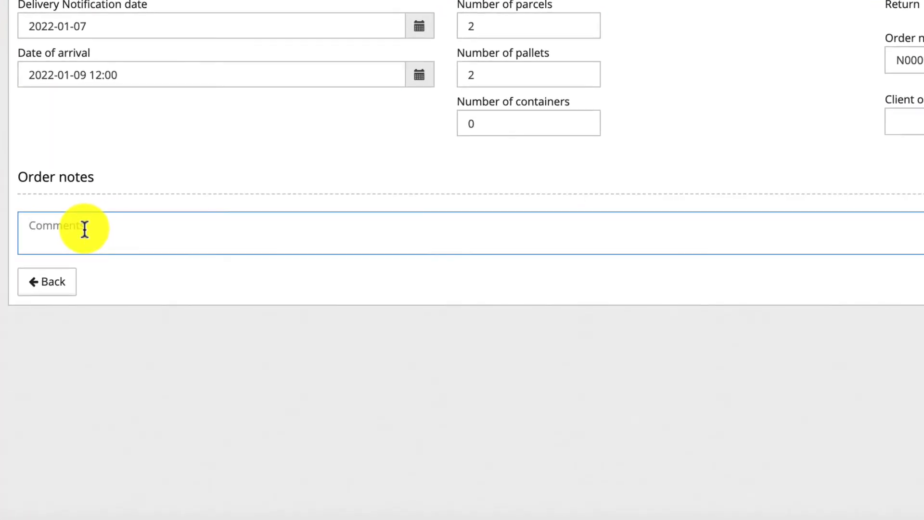
text(WE 200000)
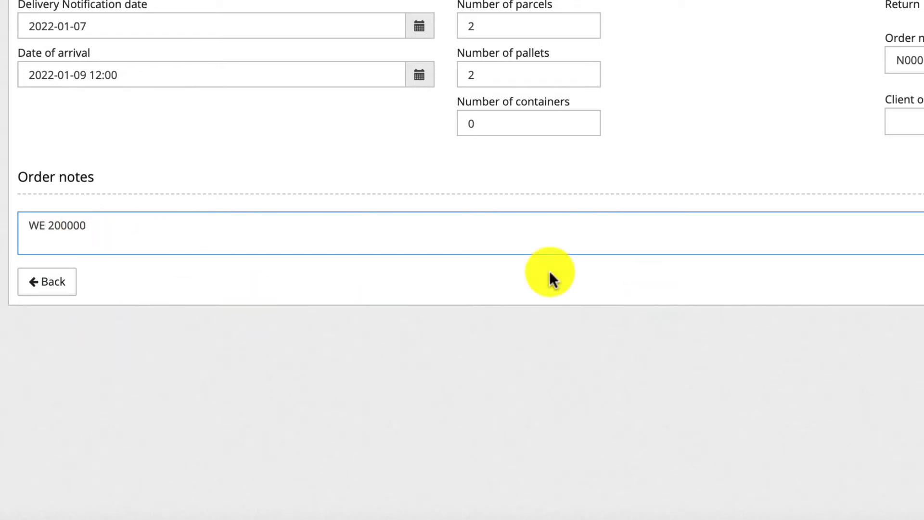
text( - plate numbers)
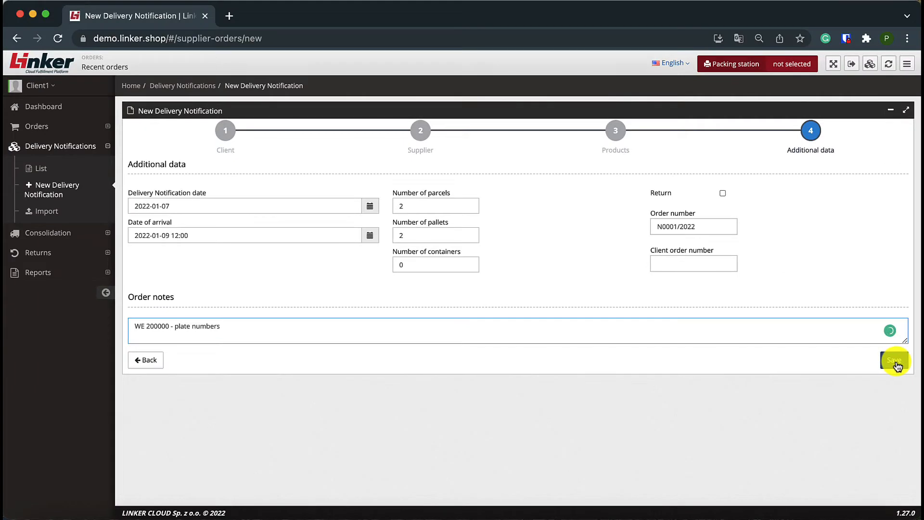
click(896, 360)
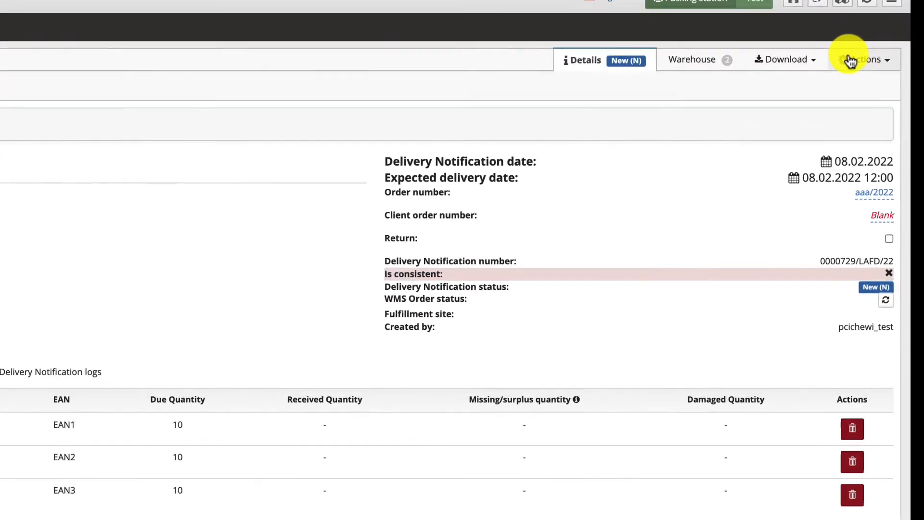
Step: Assign the fulfillment site DE-01 to the delivery notification
click(884, 106)
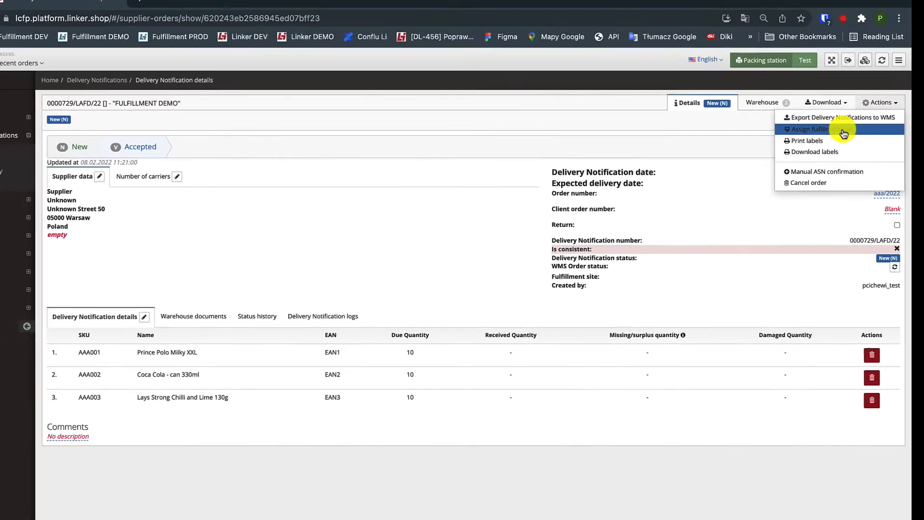
click(843, 133)
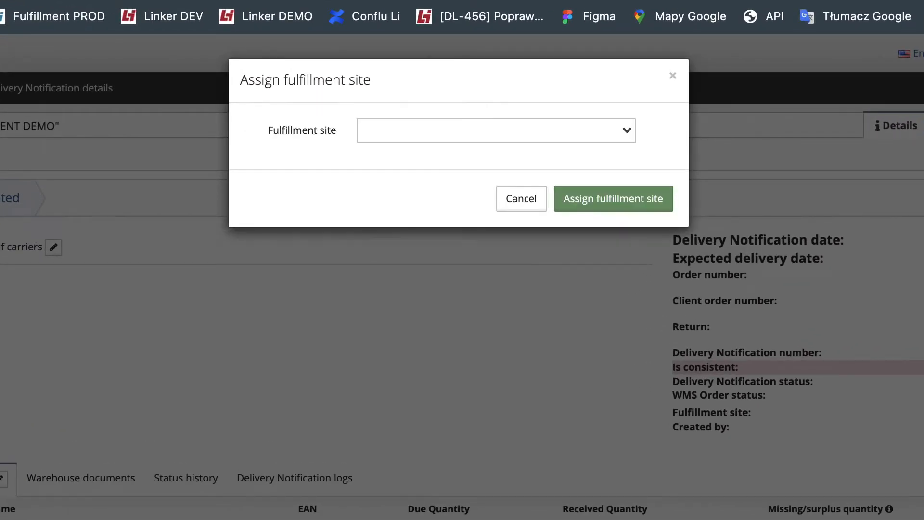
click(593, 128)
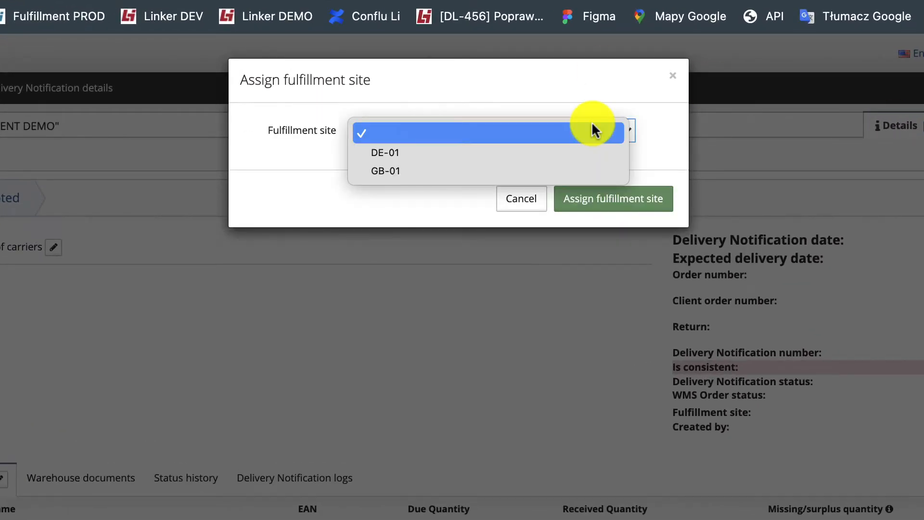
click(397, 153)
click(642, 200)
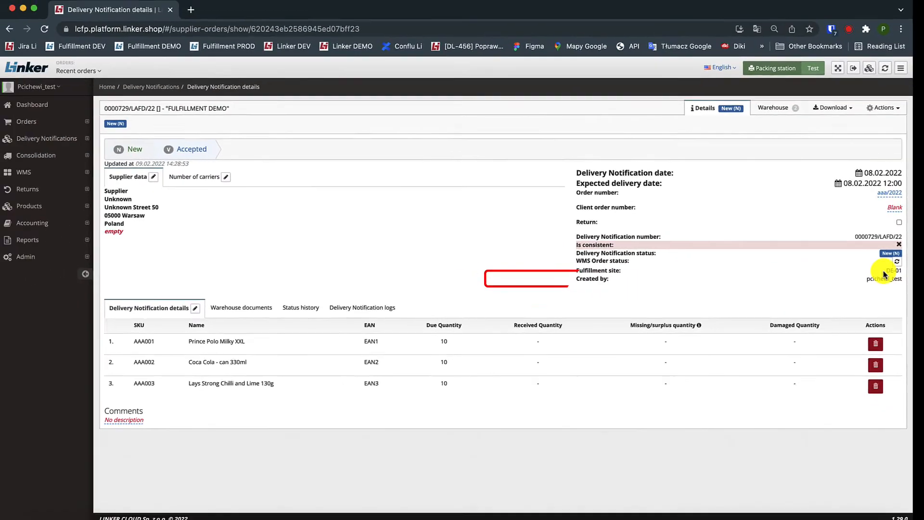
Step: Generate the delivery's labels as a PDF, open the file to view them and return to the notification details
click(884, 111)
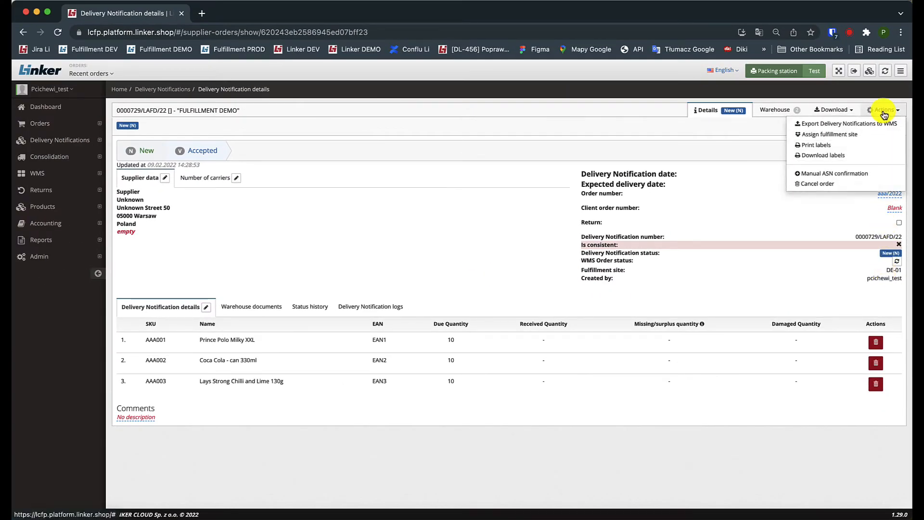
click(827, 146)
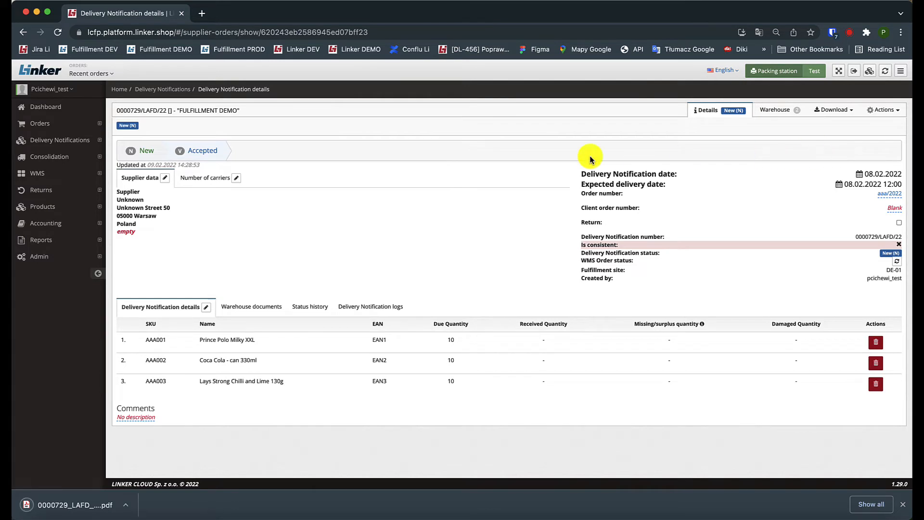
click(64, 504)
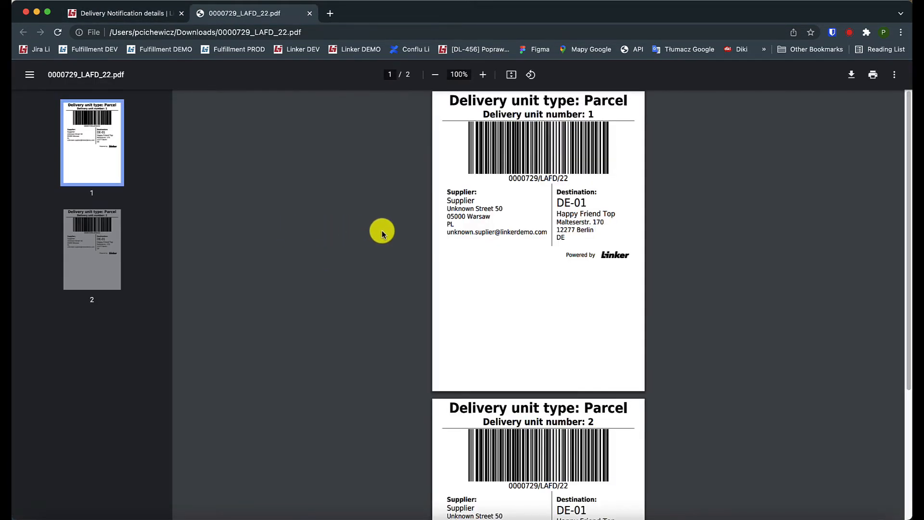
click(107, 16)
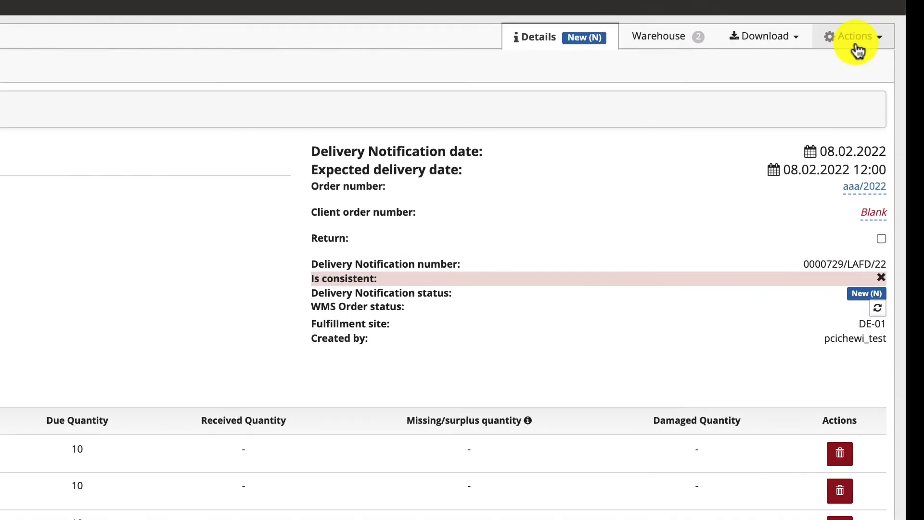
Step: Export the delivery notification to the WMS and refresh its WMS order status
click(855, 37)
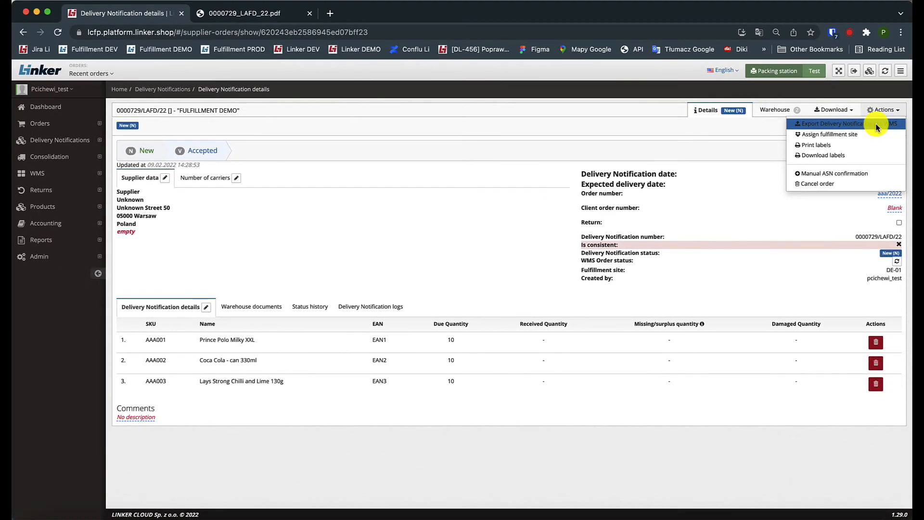
click(876, 126)
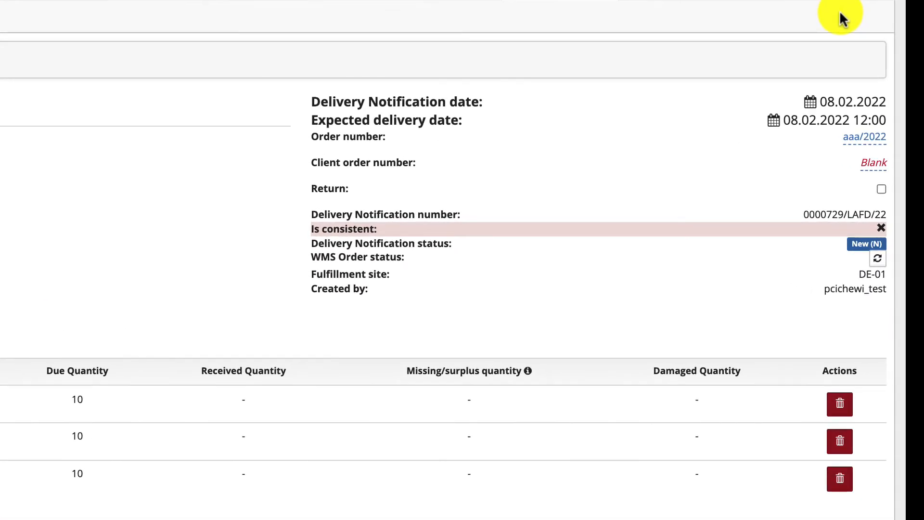
click(877, 262)
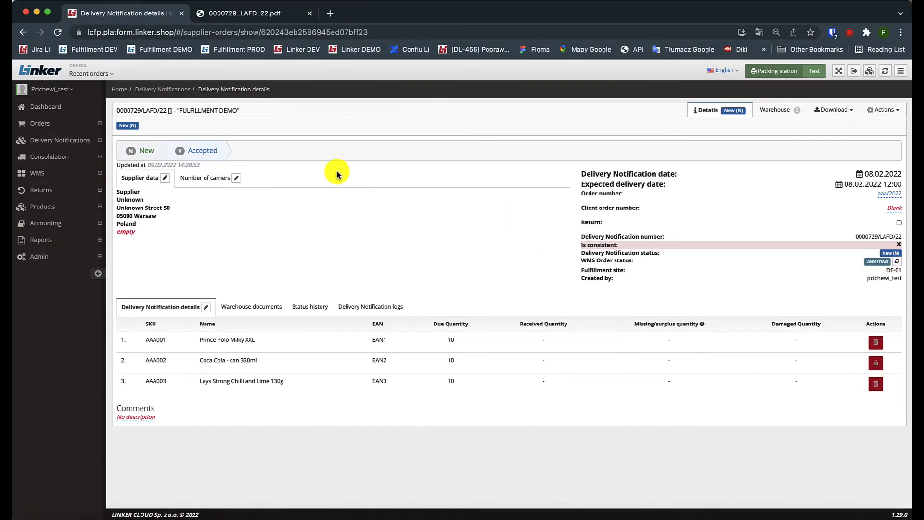
Step: Open the notification executed on 08.02.2022 at 12:00 from the delivery notifications list and examine its missing/surplus quantities
click(77, 143)
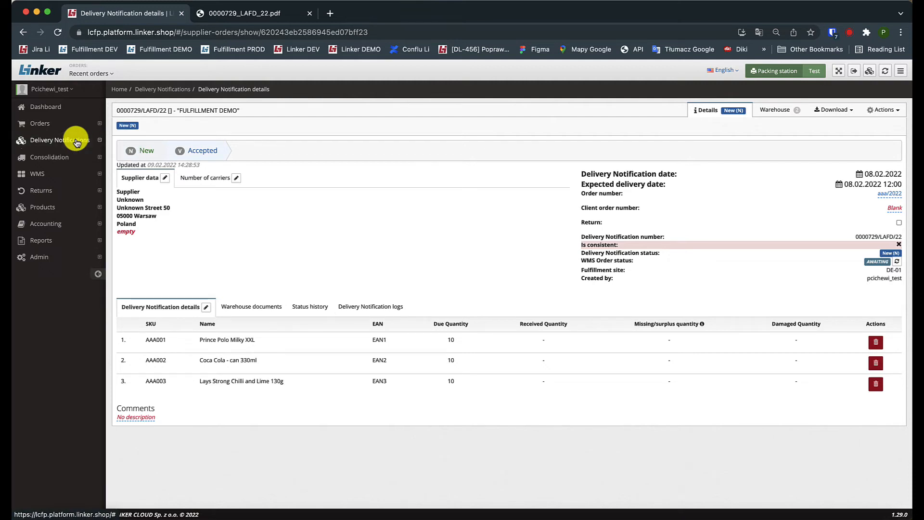
click(69, 160)
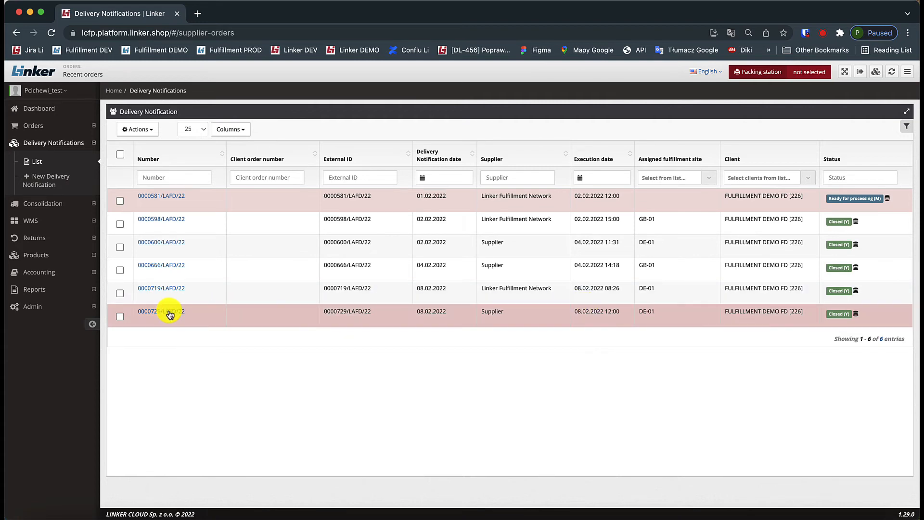
click(145, 313)
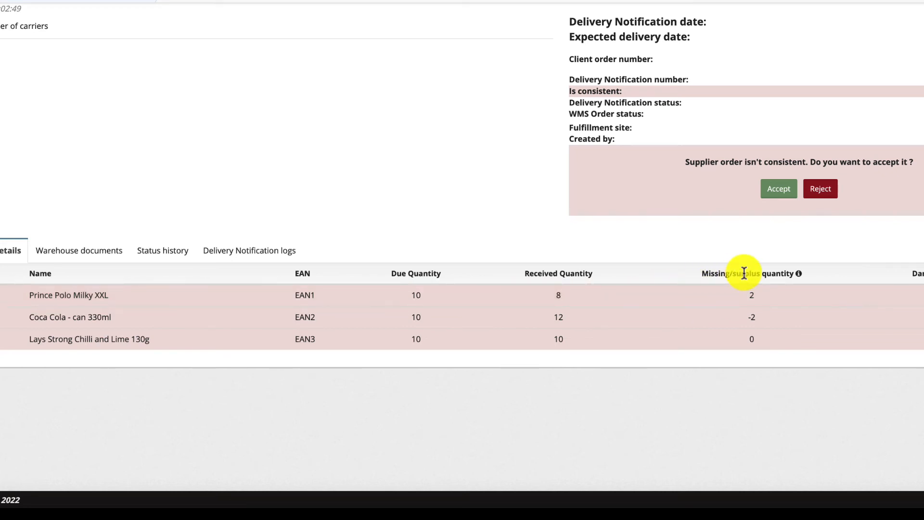
mouse_move(798, 274)
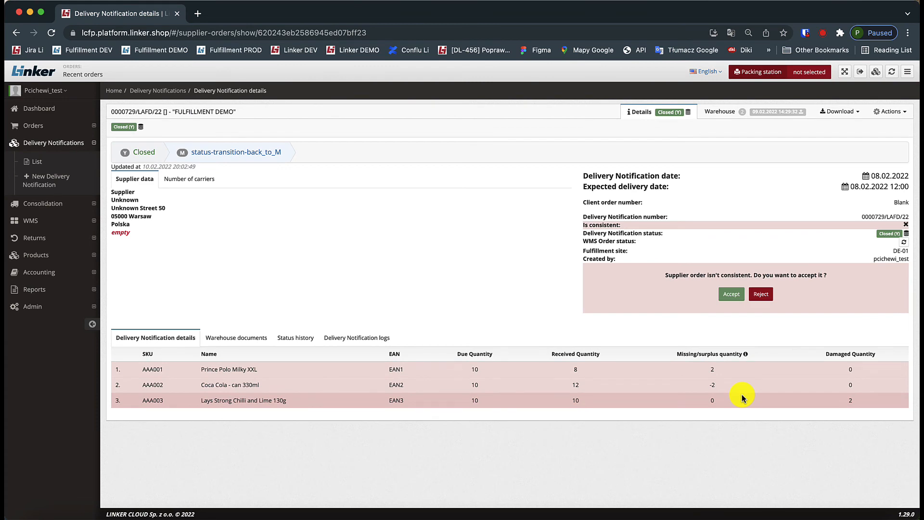
Step: Accept the inconsistent supplier order with the reason "OK", then save it and send the email
click(727, 295)
click(454, 233)
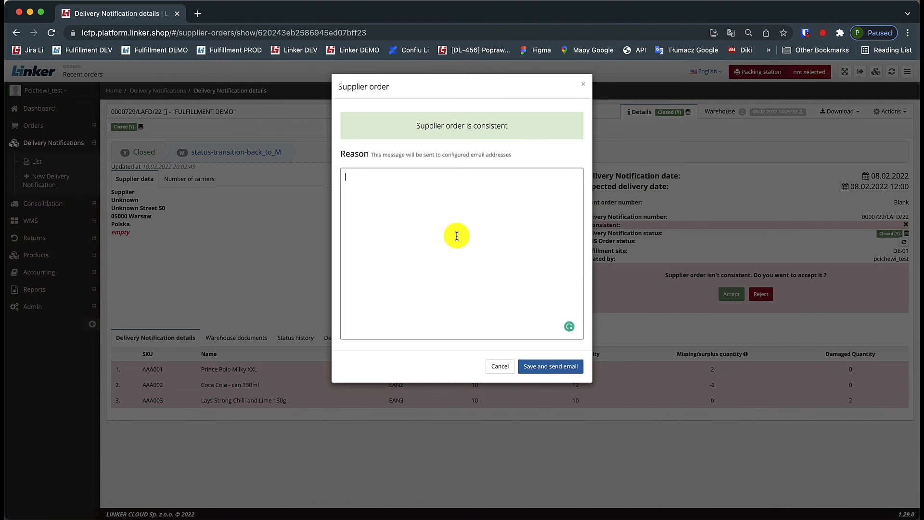
text(OK)
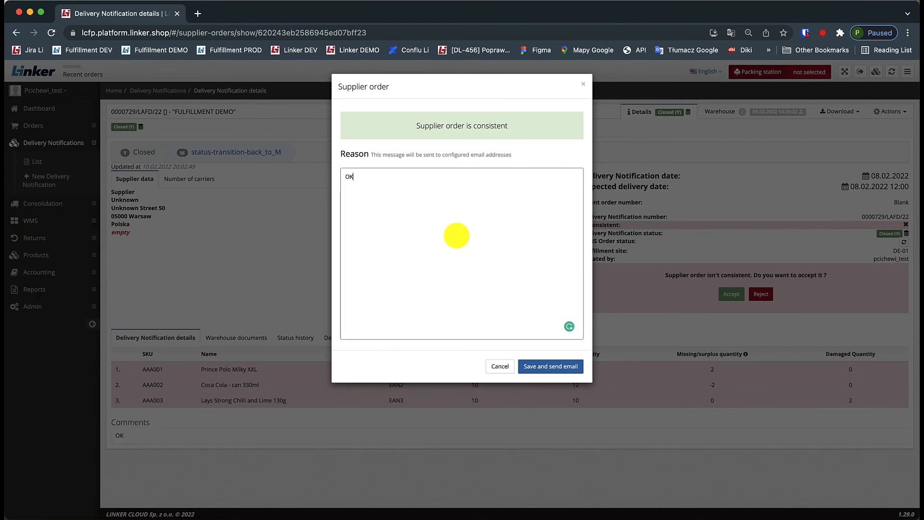
click(552, 368)
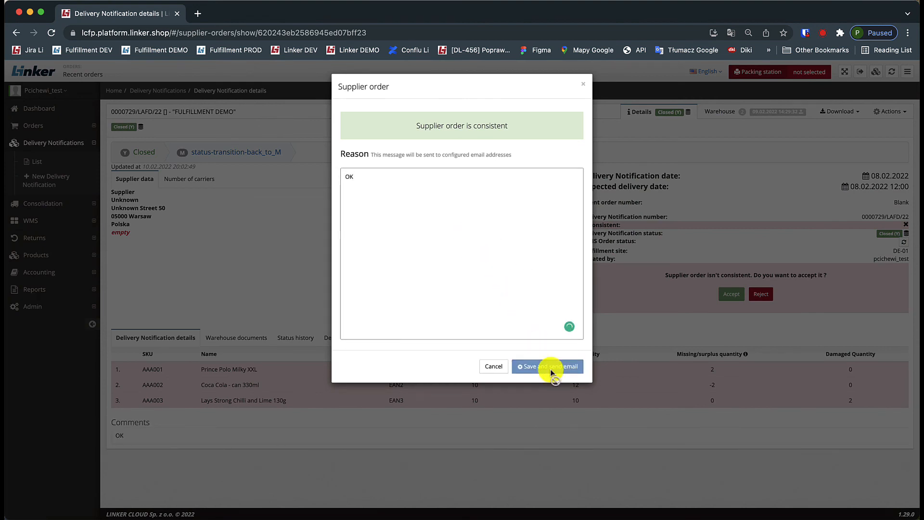